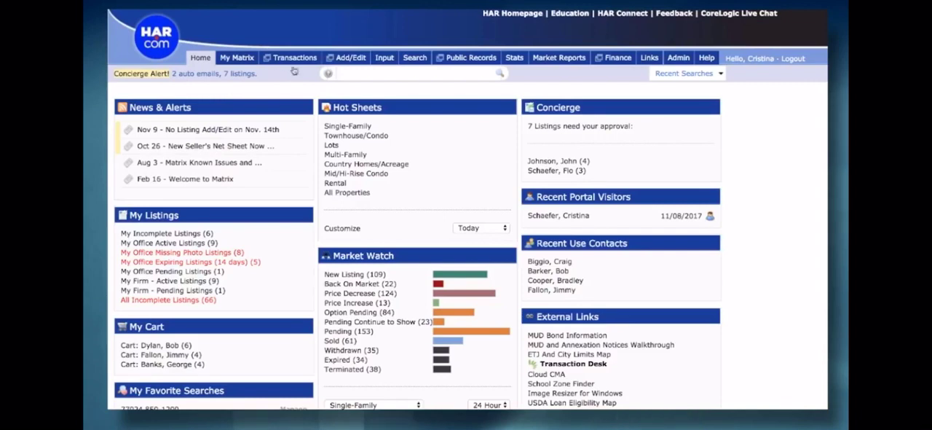
Step: Start a new listing from the listing input area using the Single-Family Add/Edit form
mouse_move(379, 58)
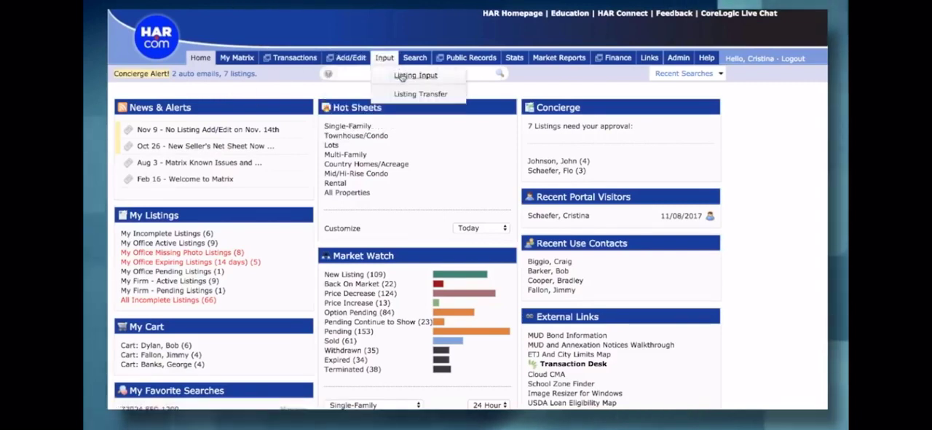
click(402, 77)
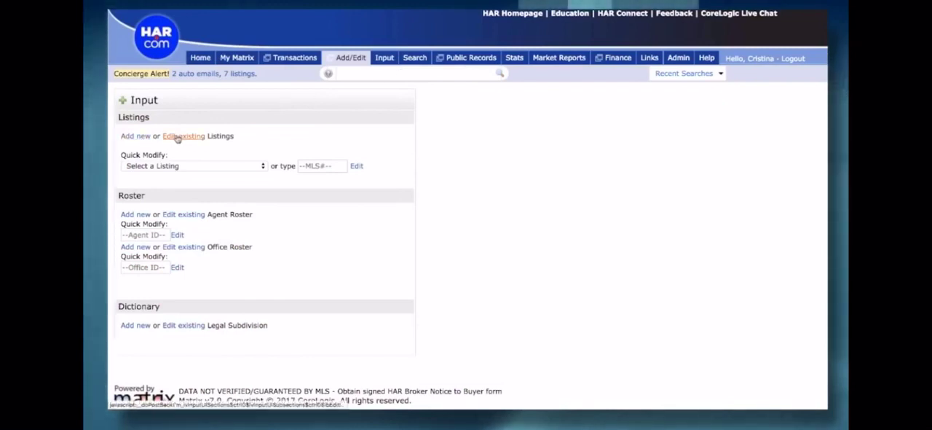
click(128, 138)
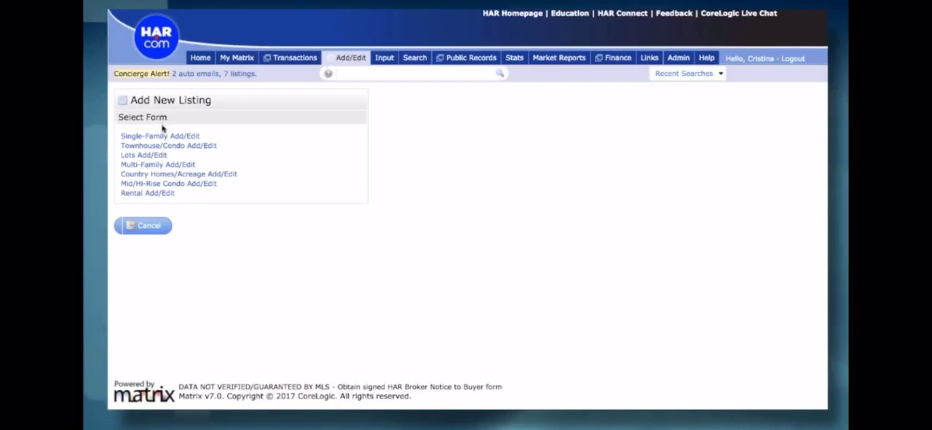
click(161, 136)
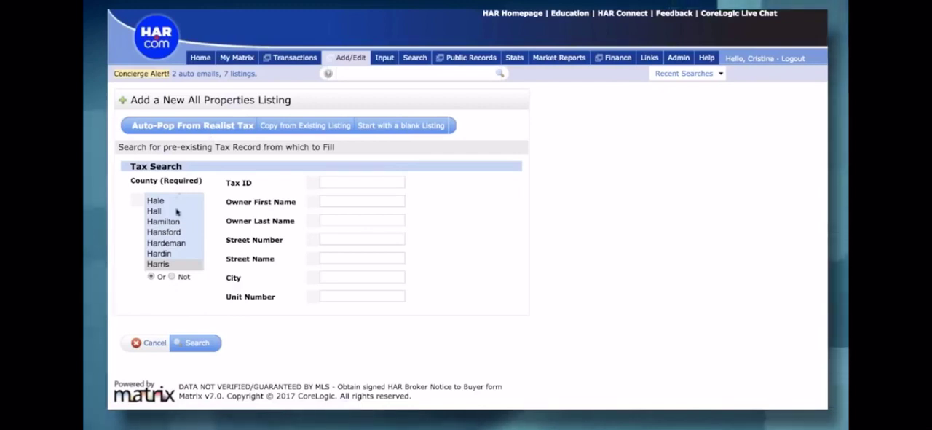
Step: Search Harris County tax records by the property's street number and street name, and fill the listing from the matching record
scroll(177, 209, down, 1)
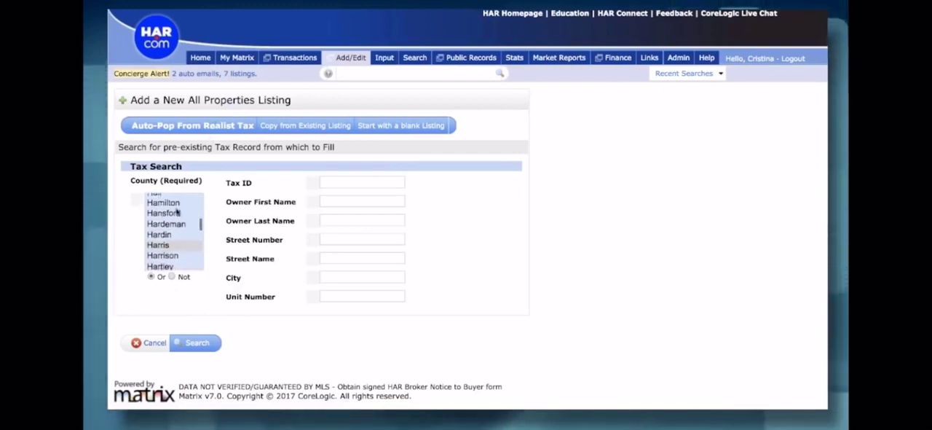
click(337, 238)
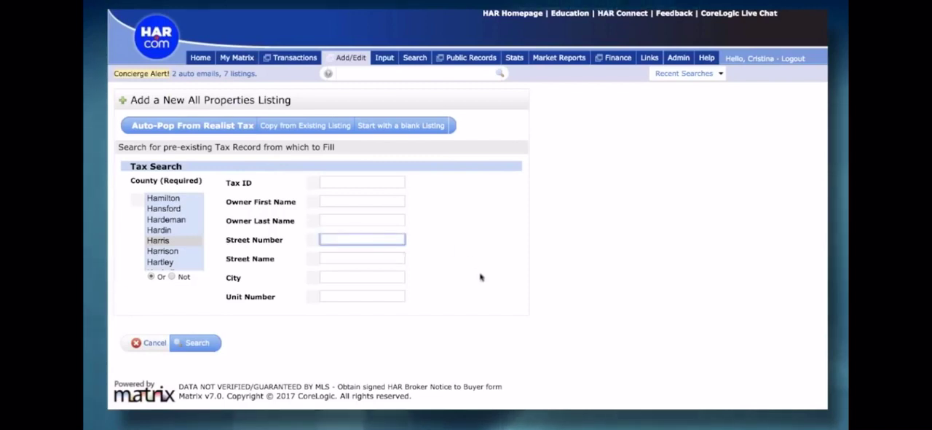
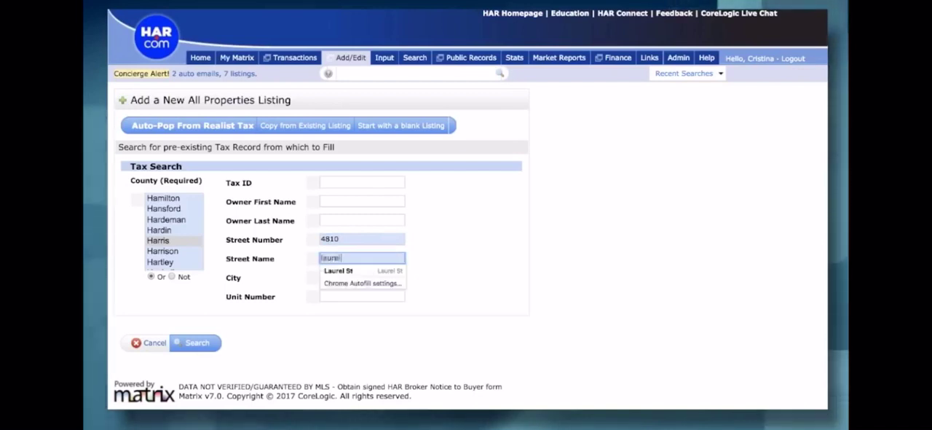
click(248, 376)
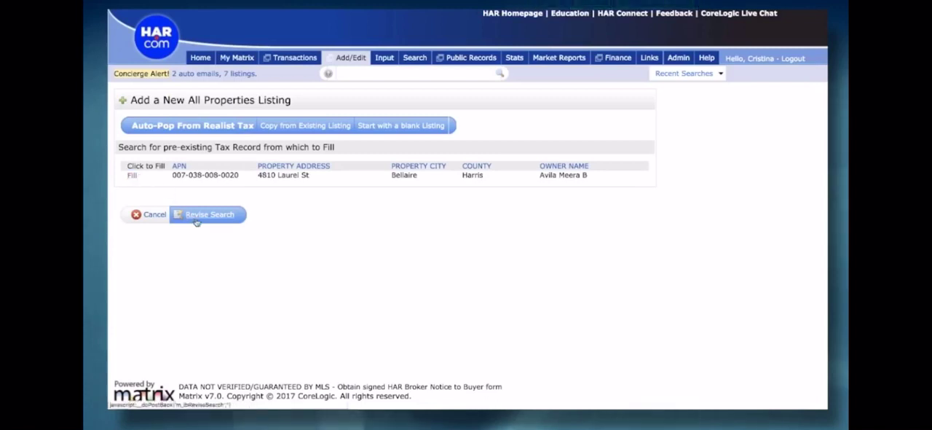
click(134, 178)
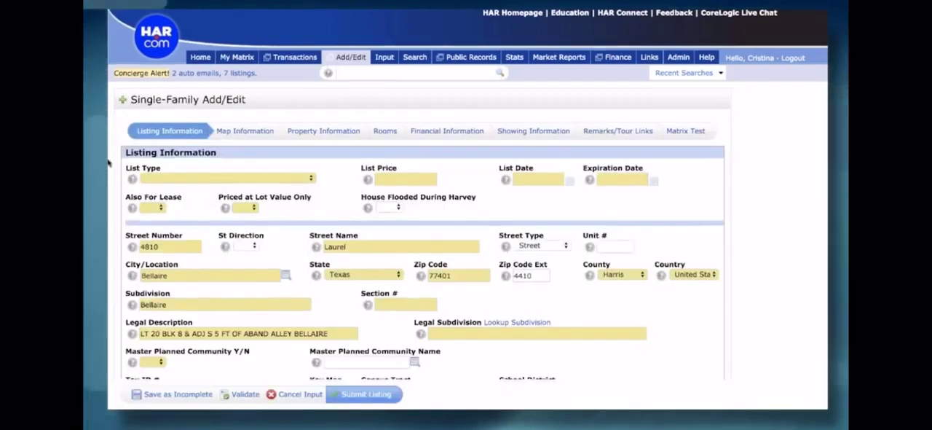
Step: Review the pre-filled listing information and validate the form for missing required fields
scroll(108, 163, down, 2)
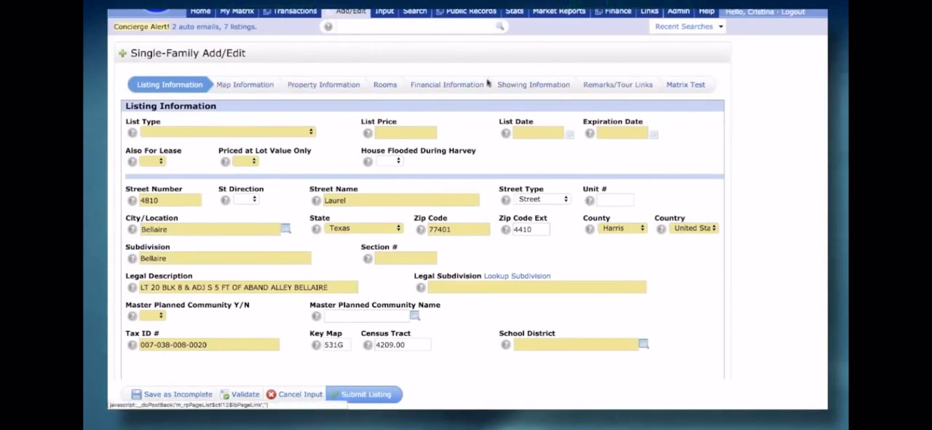
scroll(108, 183, down, 3)
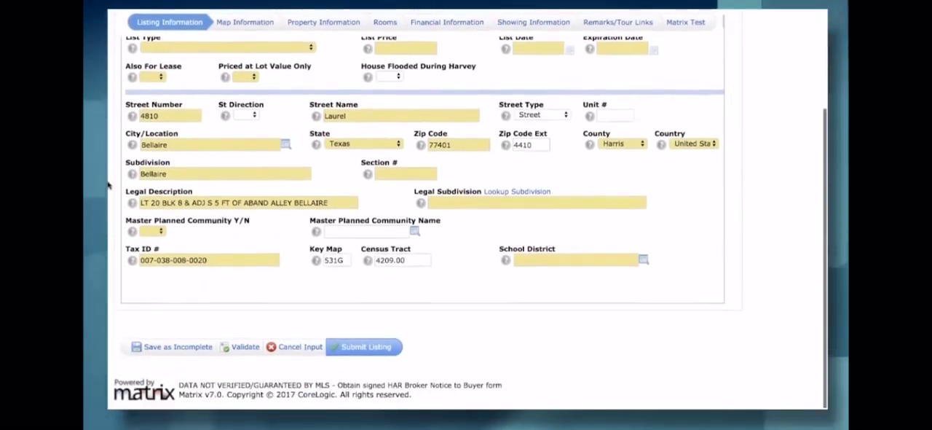
scroll(108, 184, up, 3)
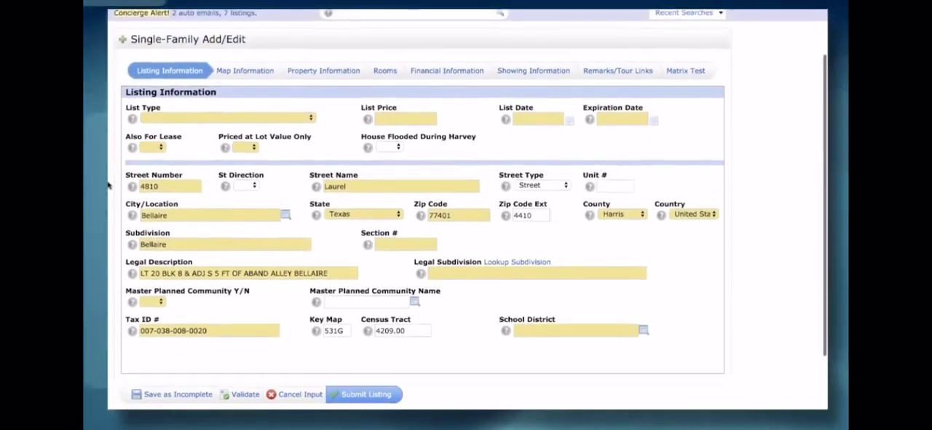
scroll(194, 141, down, 1)
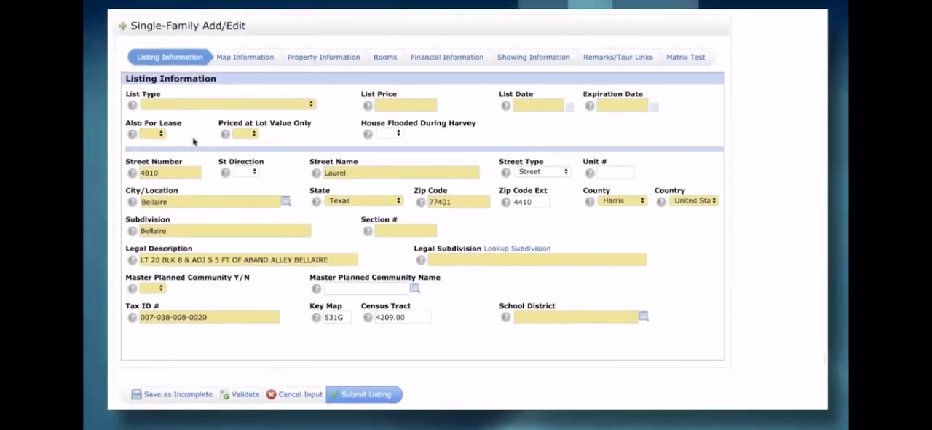
click(244, 394)
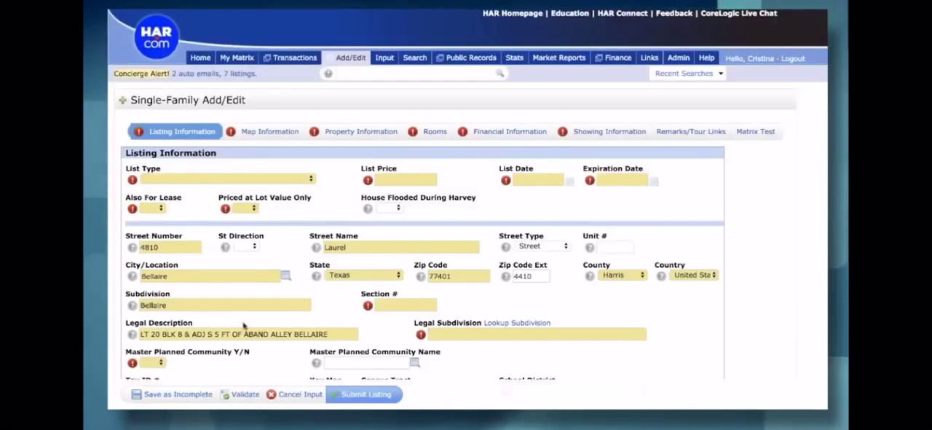
Step: Map the property in the listing's map information by getting its latitude and longitude from the address
scroll(243, 327, down, 1)
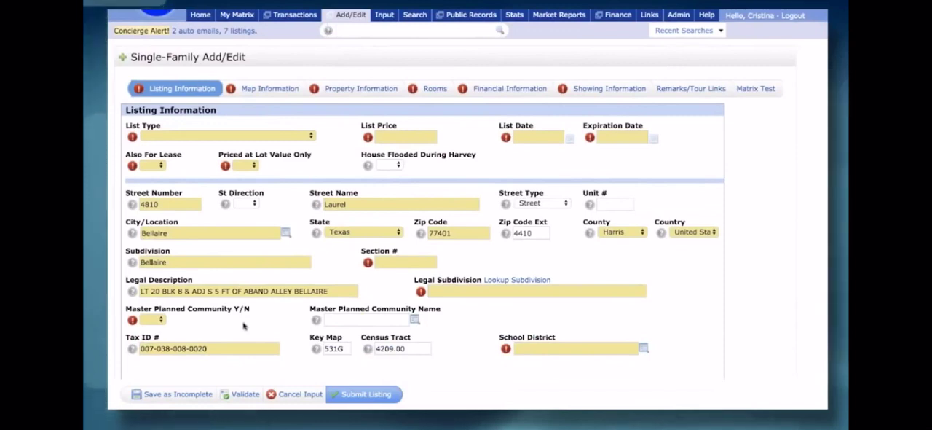
click(257, 92)
scroll(138, 219, down, 1)
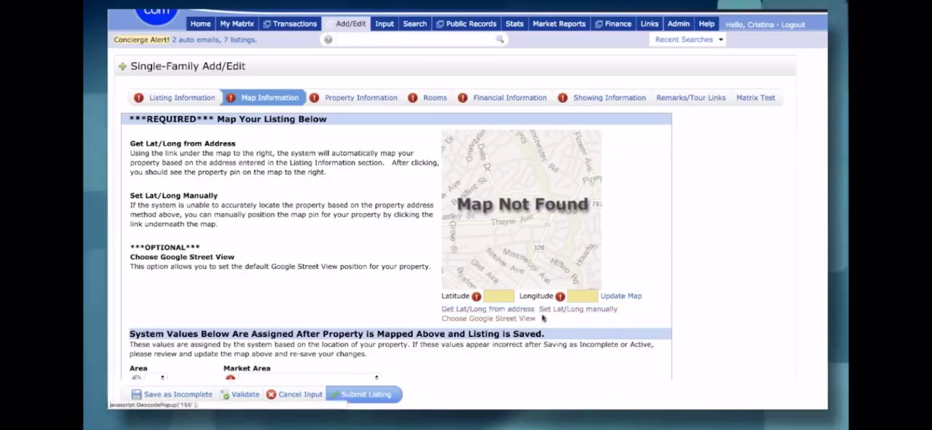
click(472, 309)
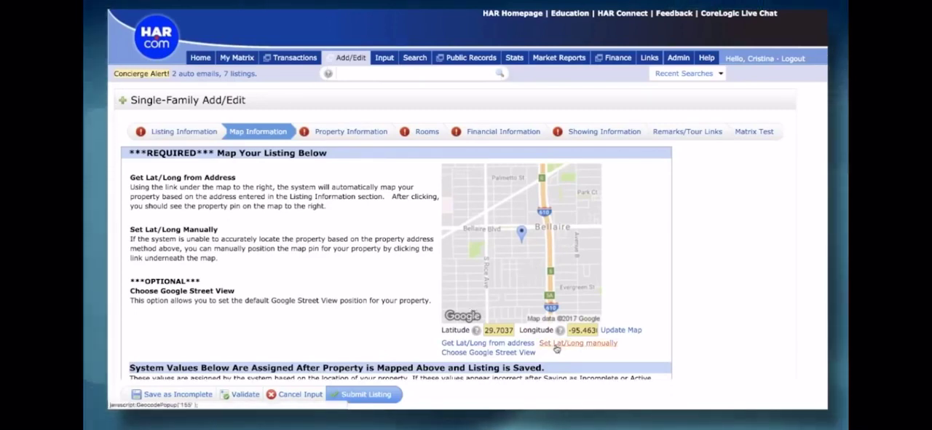
Step: Enter the first room in the listing's room description as a Mstr Bedroom with dimension 20x20 and location 1st
scroll(555, 348, down, 1)
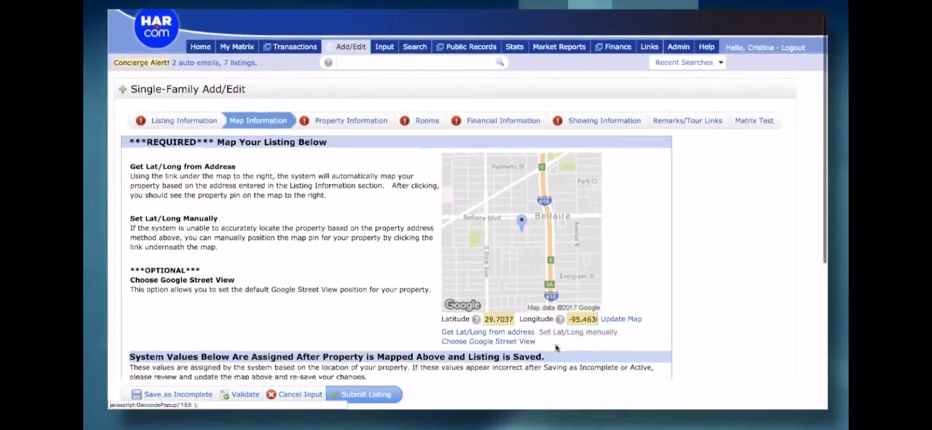
click(428, 122)
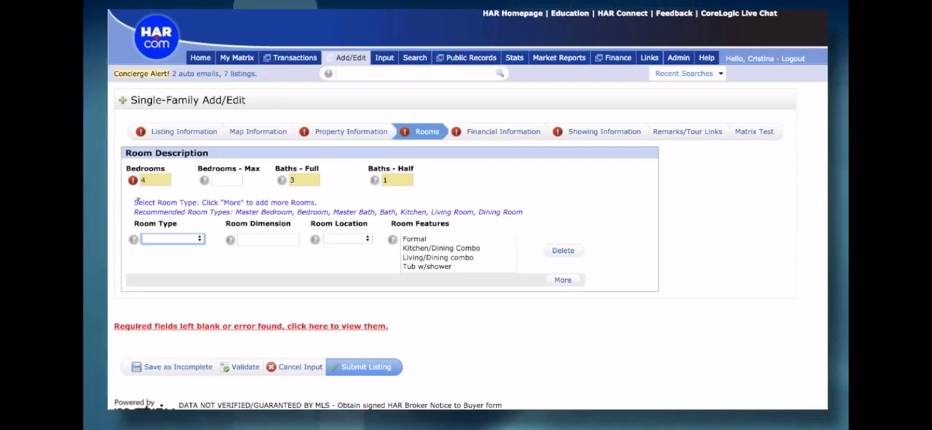
click(171, 239)
click(170, 247)
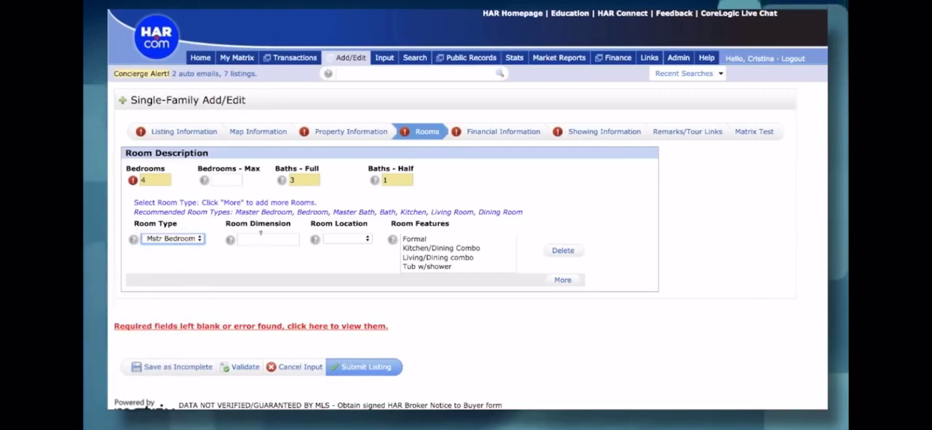
click(264, 235)
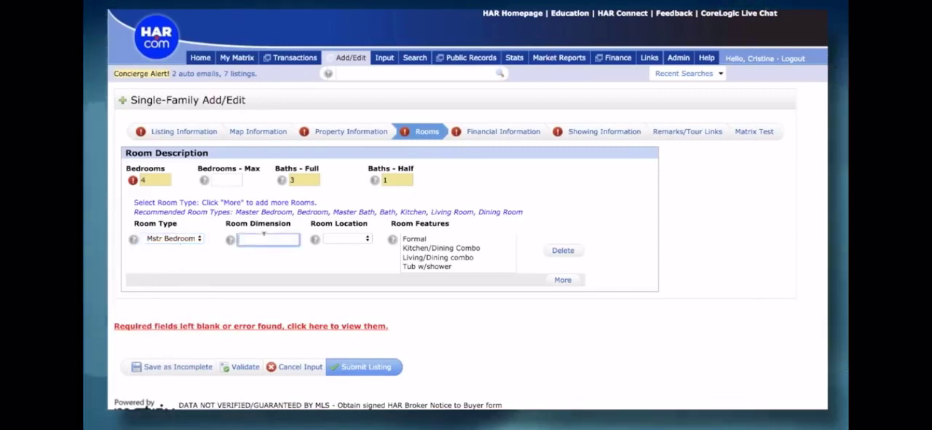
text(20x20)
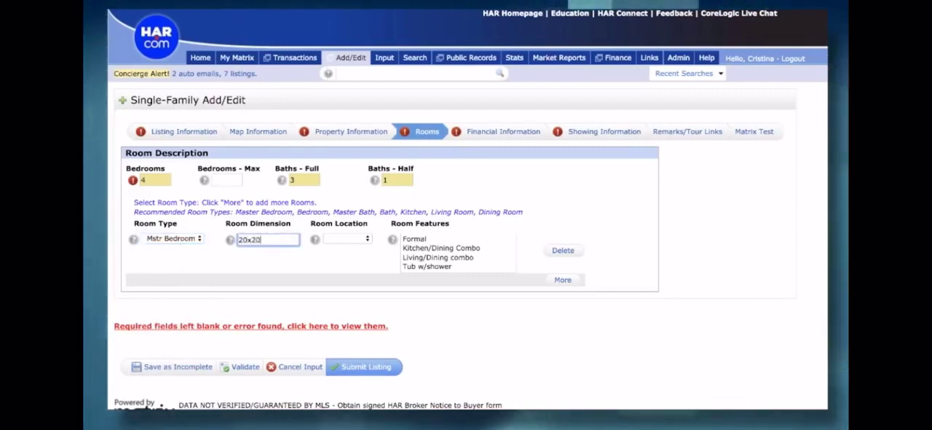
key(Tab)
click(332, 242)
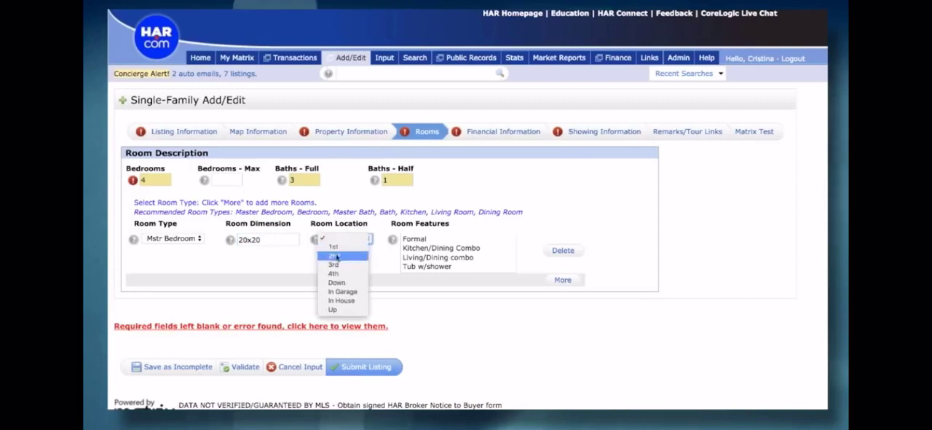
click(335, 247)
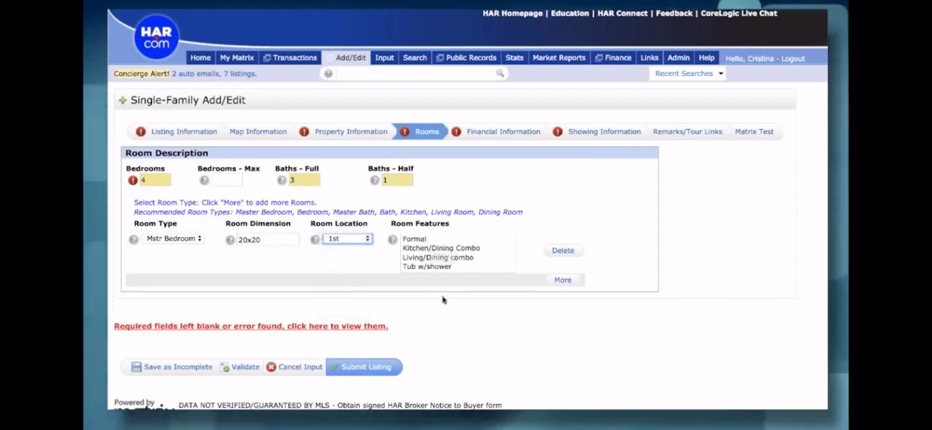
Step: Add a second room to the room description as a Bedroom with dimension 15x15 and location 2nd
click(563, 281)
click(169, 285)
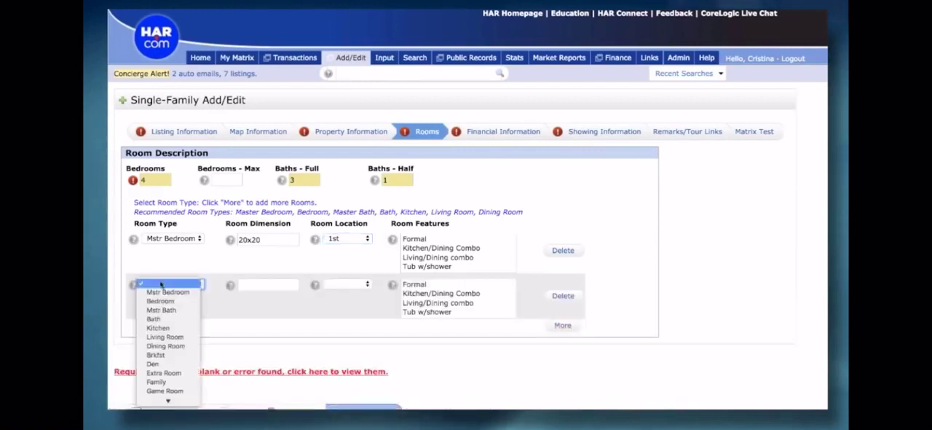
click(157, 299)
click(264, 284)
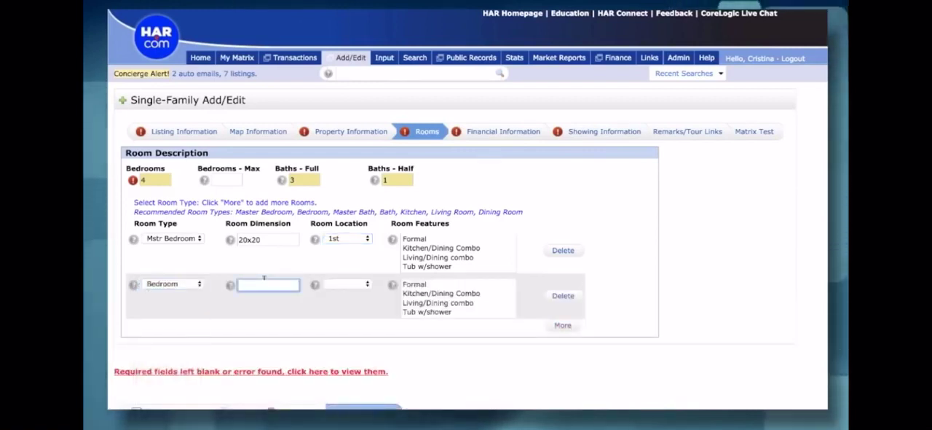
text(15x15)
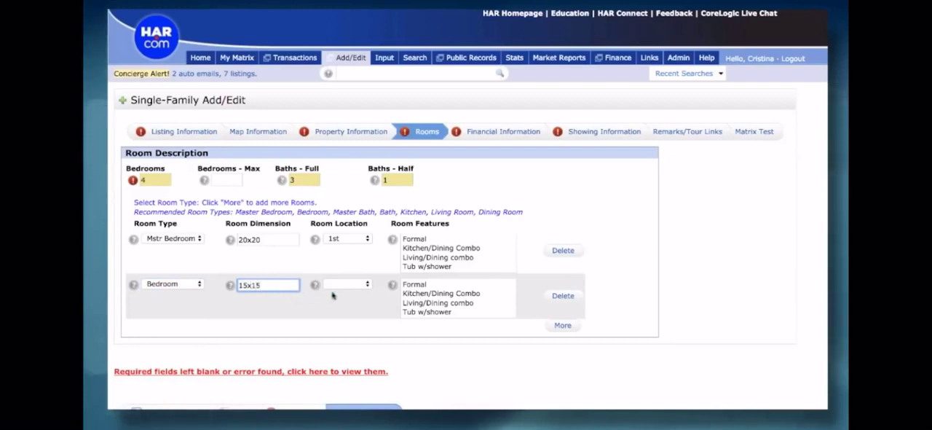
click(346, 286)
click(337, 304)
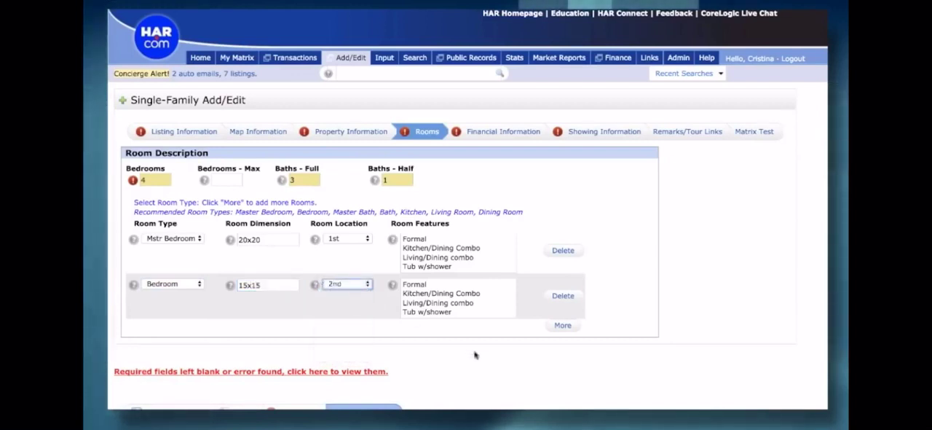
Step: Add a third room to the room description as a Mstr Bath with dimension 10x10 and location 1st
click(564, 326)
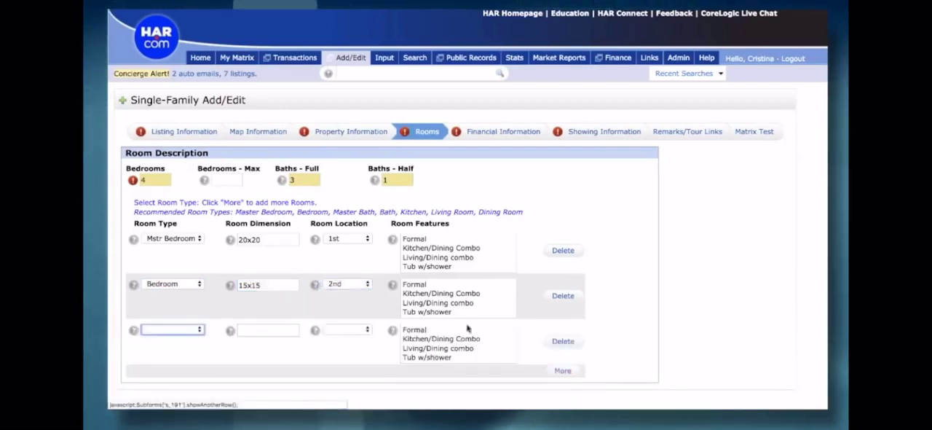
click(175, 333)
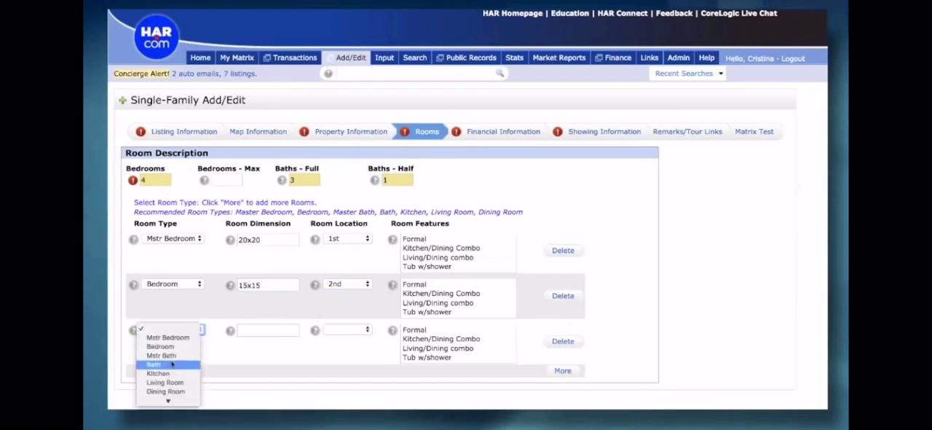
click(169, 356)
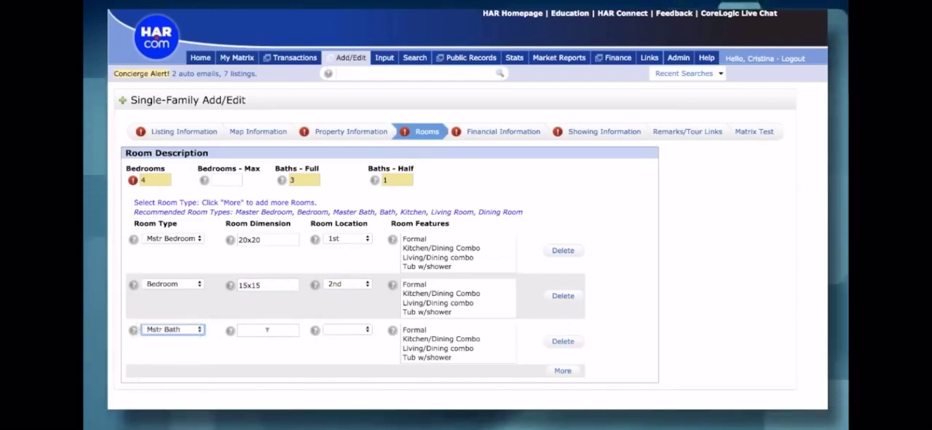
click(240, 330)
text(10x10)
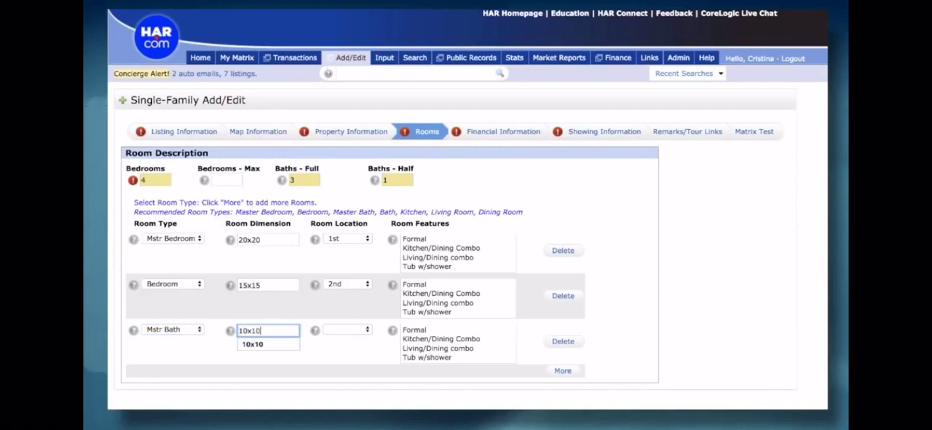
click(351, 329)
click(344, 338)
Step: Set the master bath's room feature to Master Bath + Separate Shower and save the listing as incomplete
scroll(447, 355, down, 2)
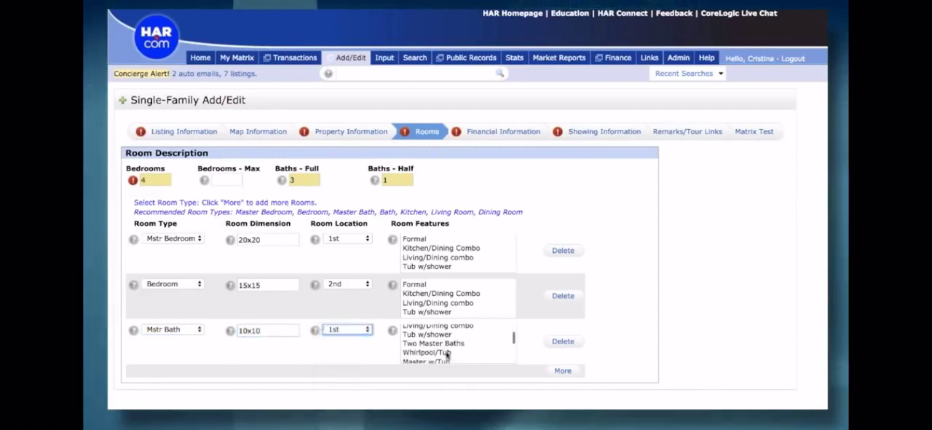
scroll(447, 353, down, 2)
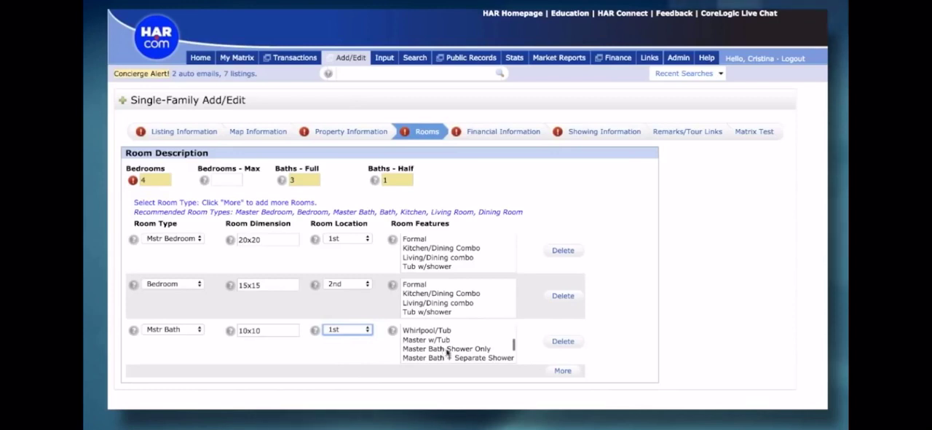
click(449, 358)
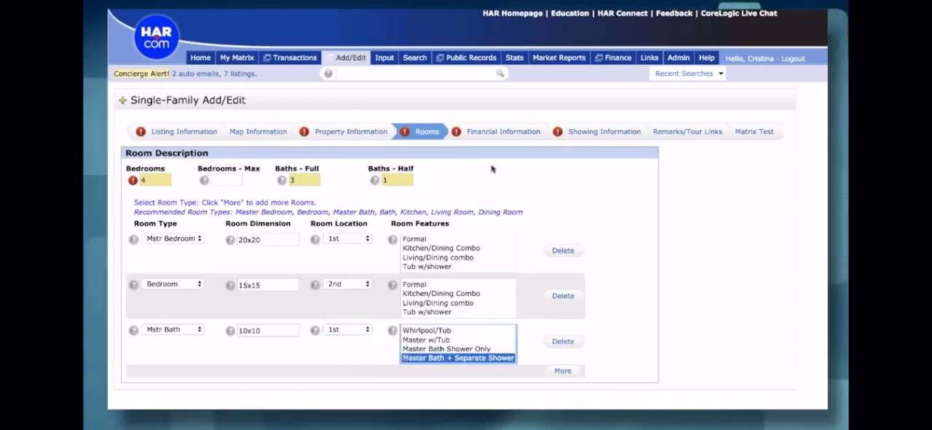
scroll(492, 169, down, 5)
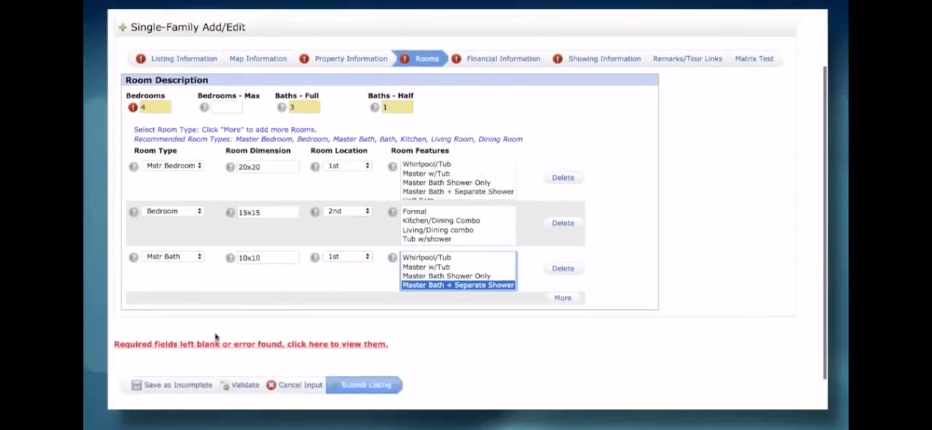
click(166, 388)
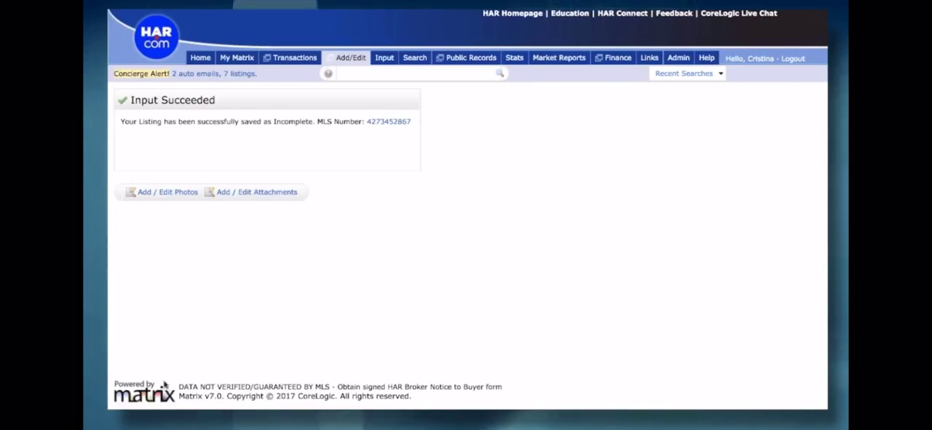
Step: Upload SMGoodPR.jpg as the first photo of the saved listing
click(156, 193)
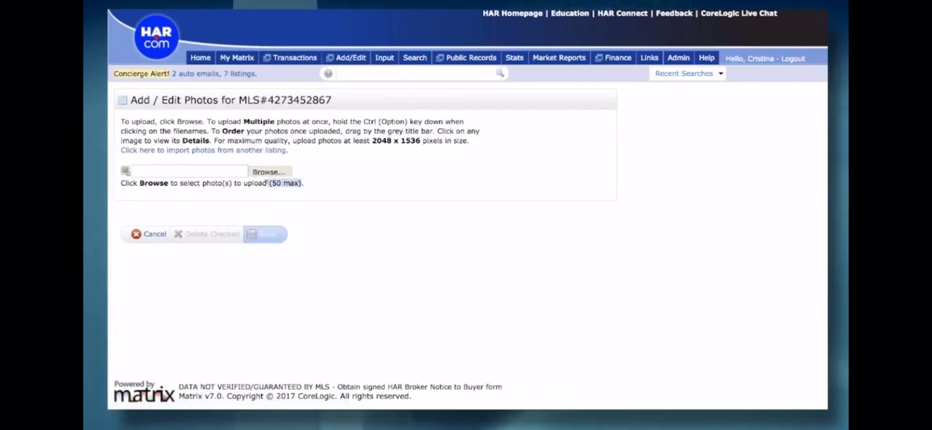
click(270, 172)
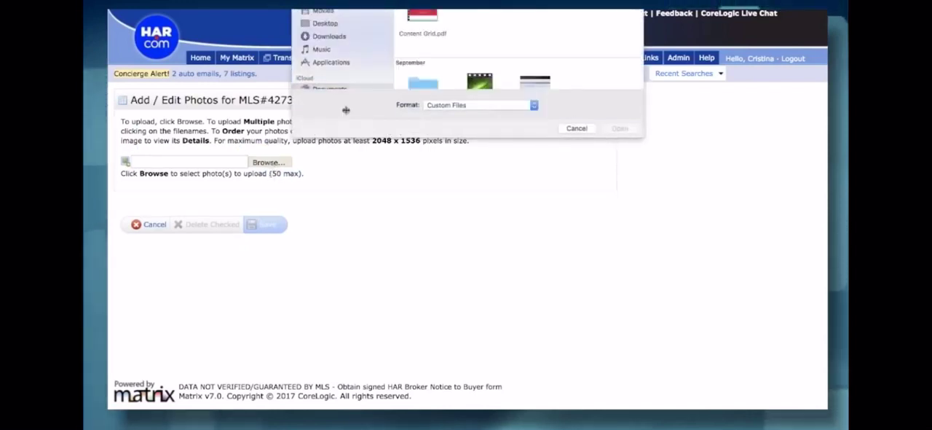
scroll(425, 77, up, 10)
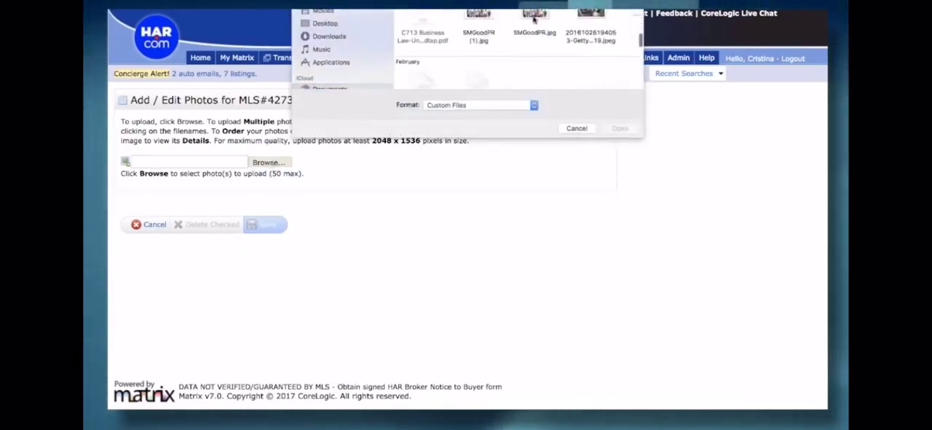
click(534, 19)
click(625, 130)
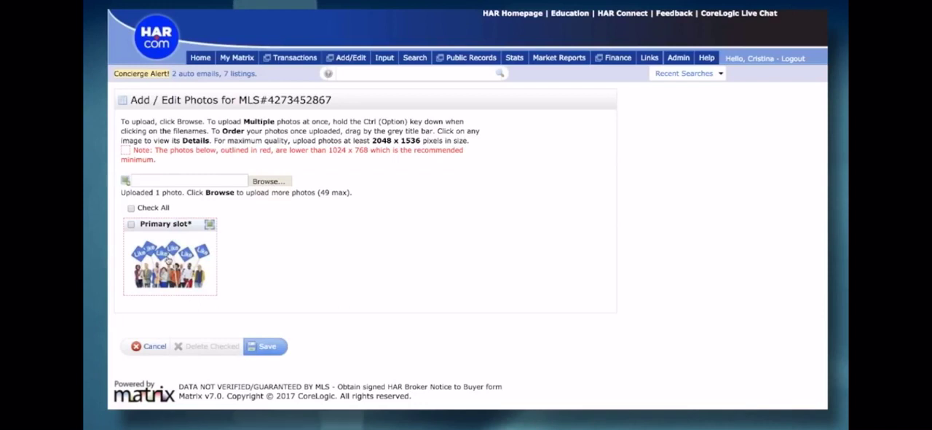
Step: Give the primary photo the description "Test" and save the listing's photos
click(168, 260)
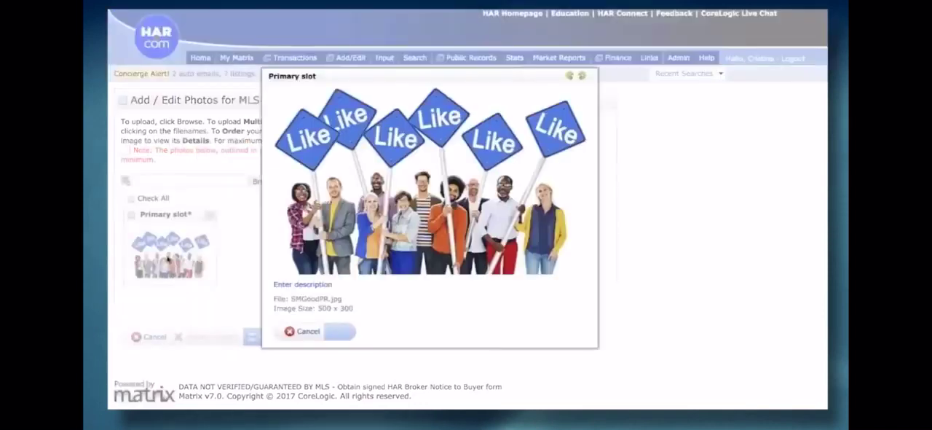
click(300, 285)
click(316, 291)
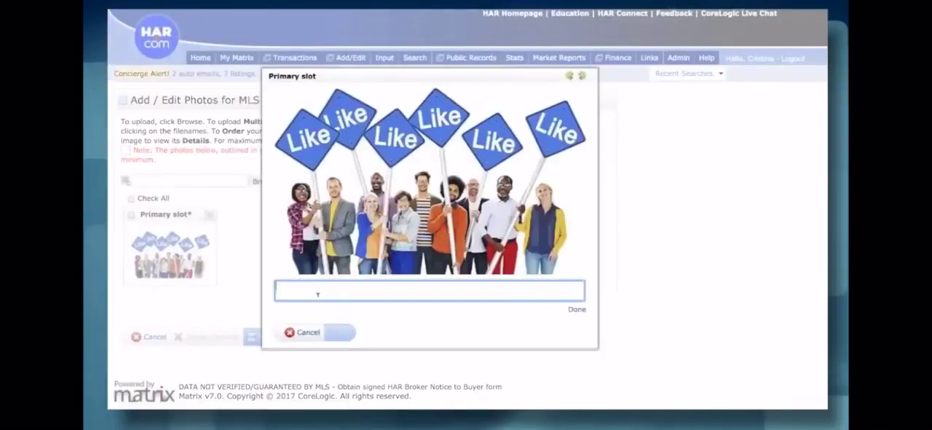
text(Test)
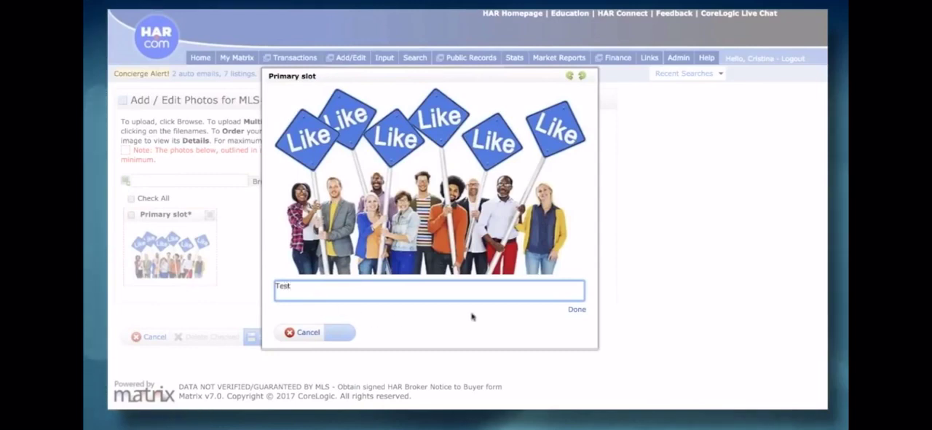
click(576, 312)
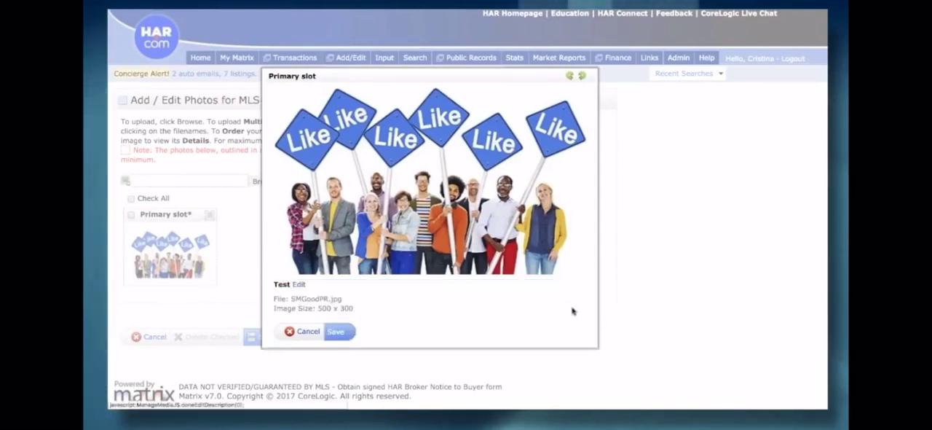
click(337, 332)
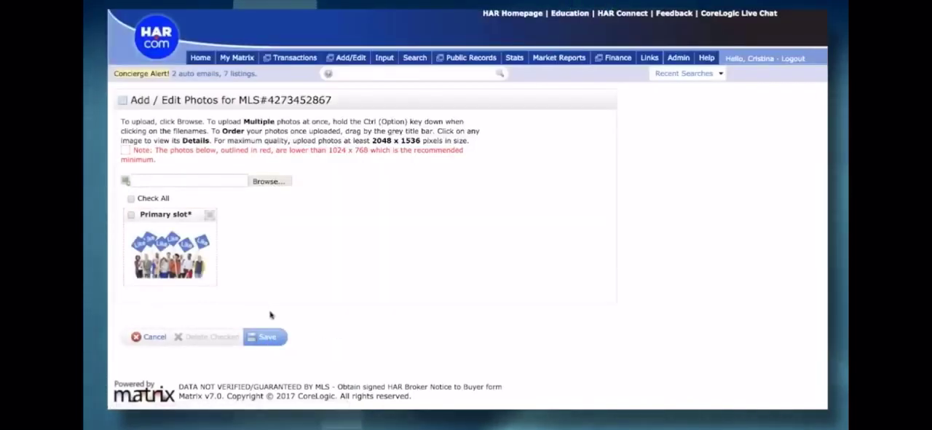
click(268, 337)
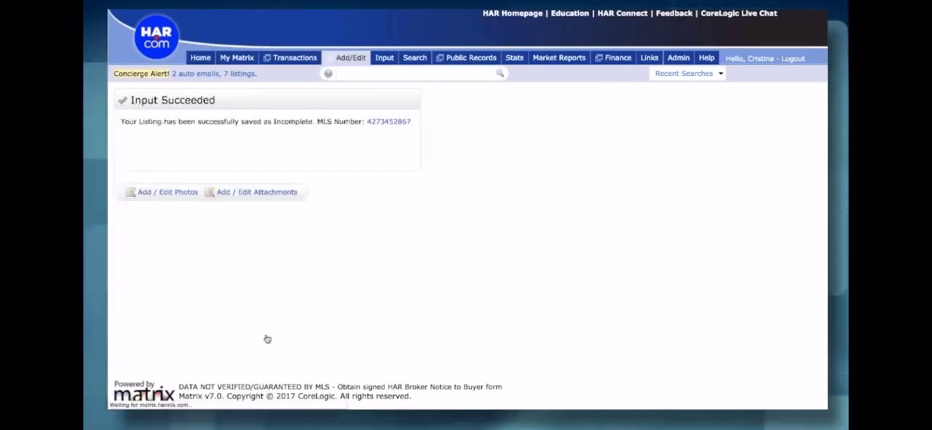
Step: Upload Seller's Disclosures.compressed (2).pdf as a listing attachment with the description "Sellers Disclosure"
click(250, 193)
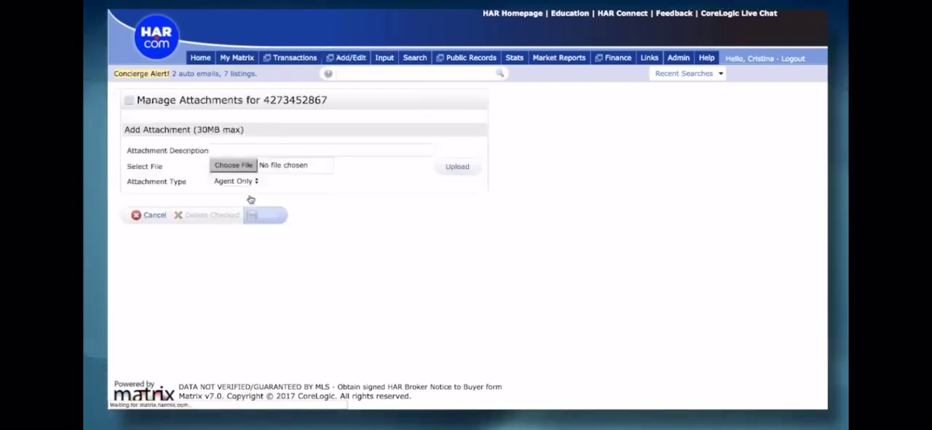
click(230, 150)
text(Se)
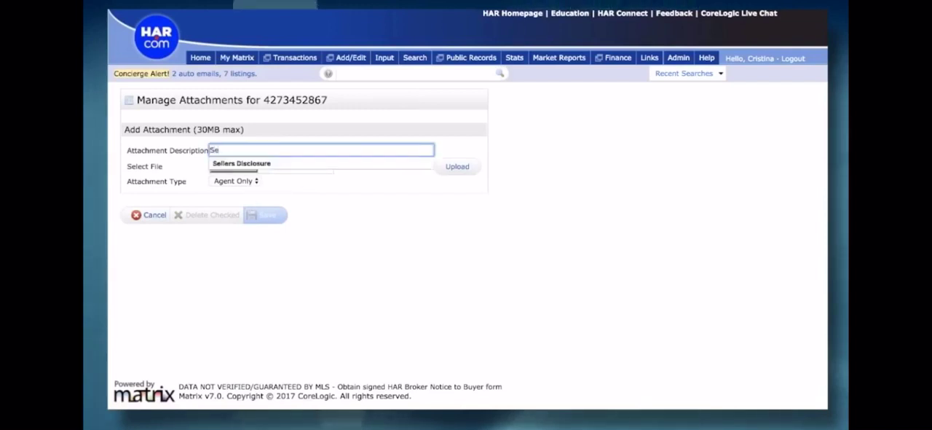
click(232, 163)
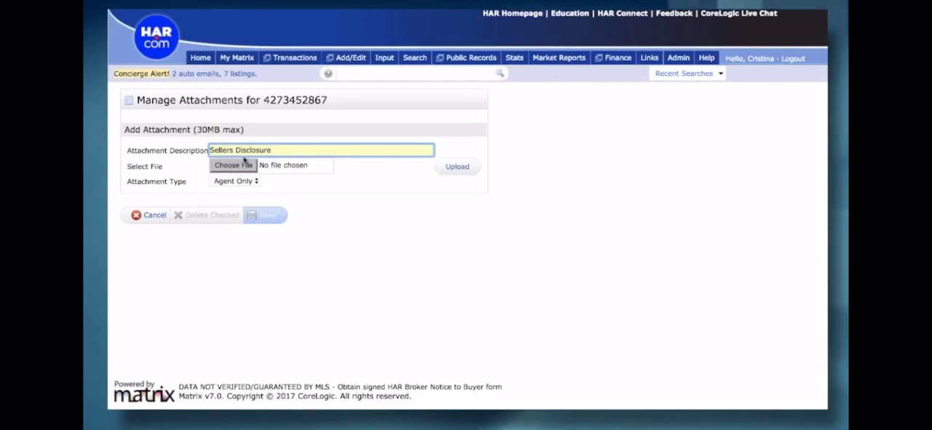
click(233, 166)
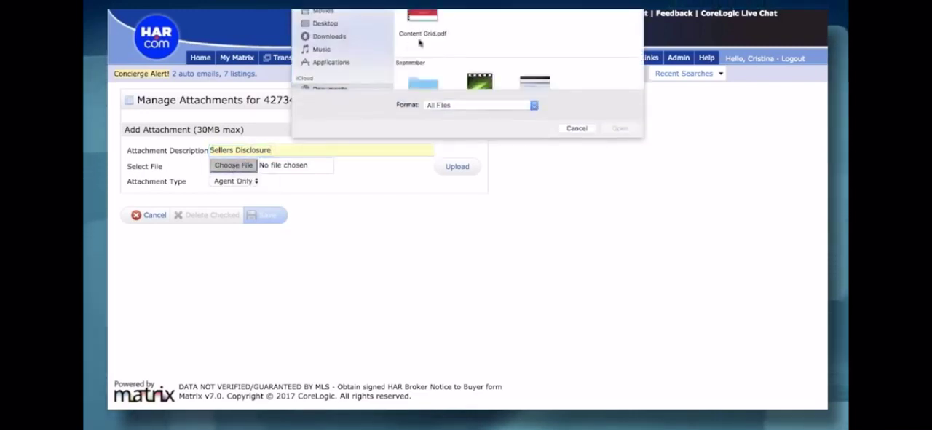
scroll(502, 75, down, 5)
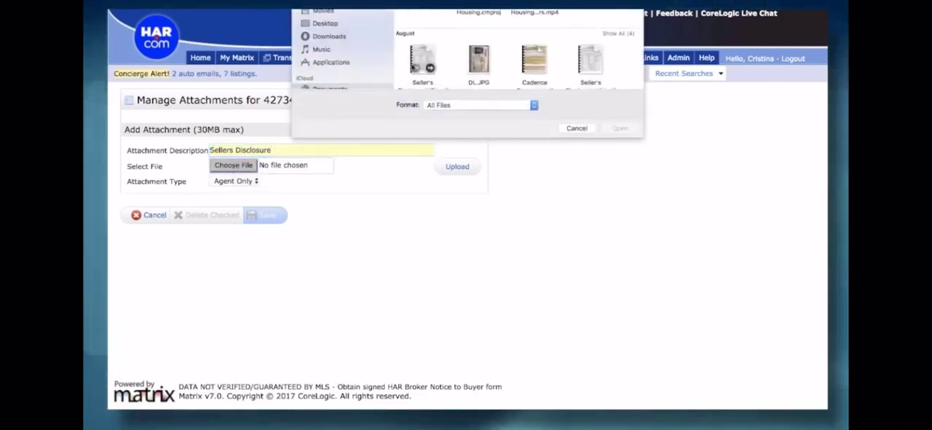
click(422, 59)
click(619, 129)
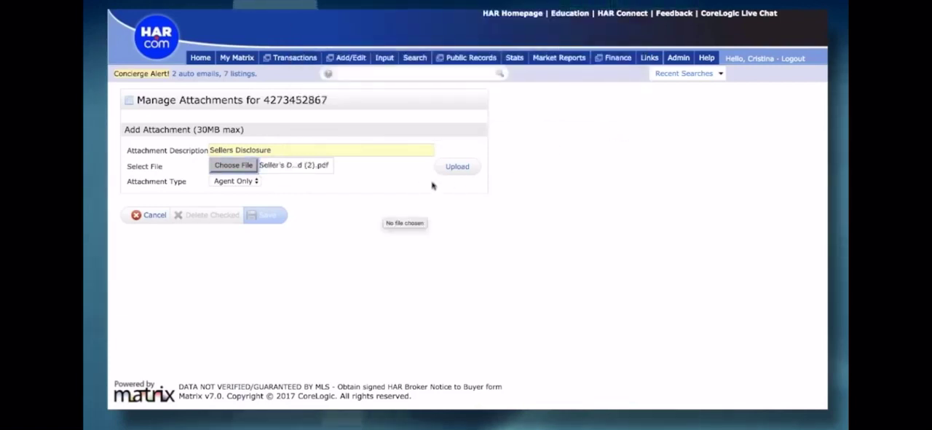
click(458, 167)
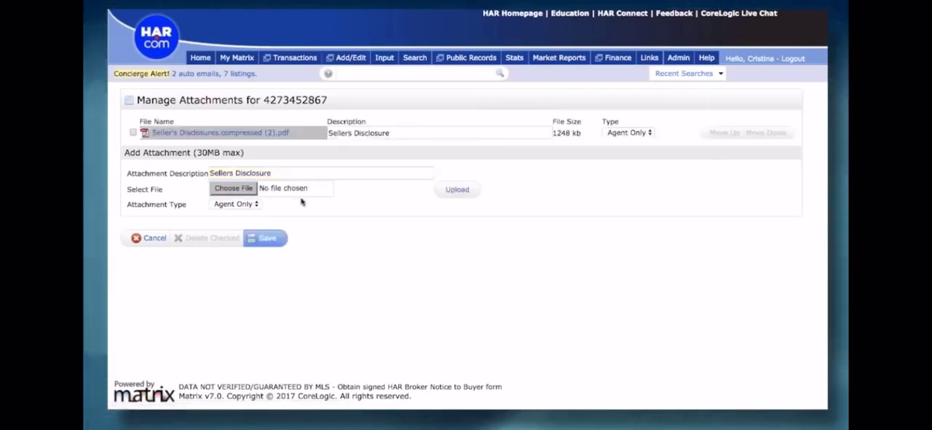
click(280, 173)
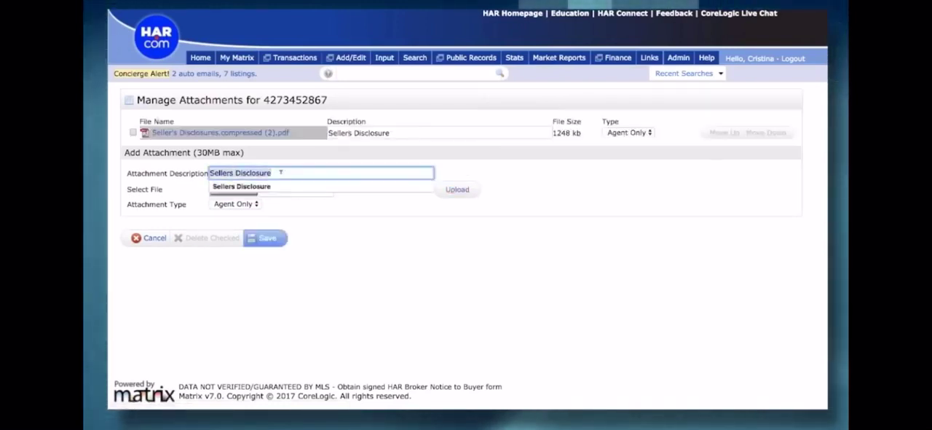
text(MUD)
click(273, 187)
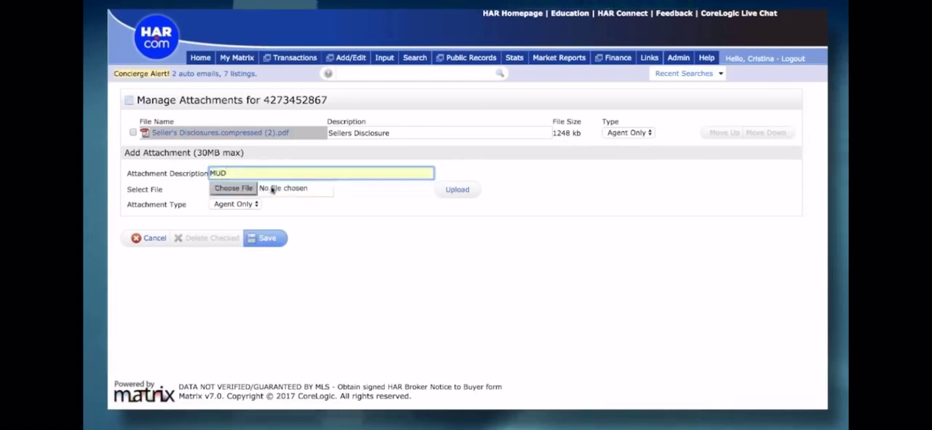
click(234, 188)
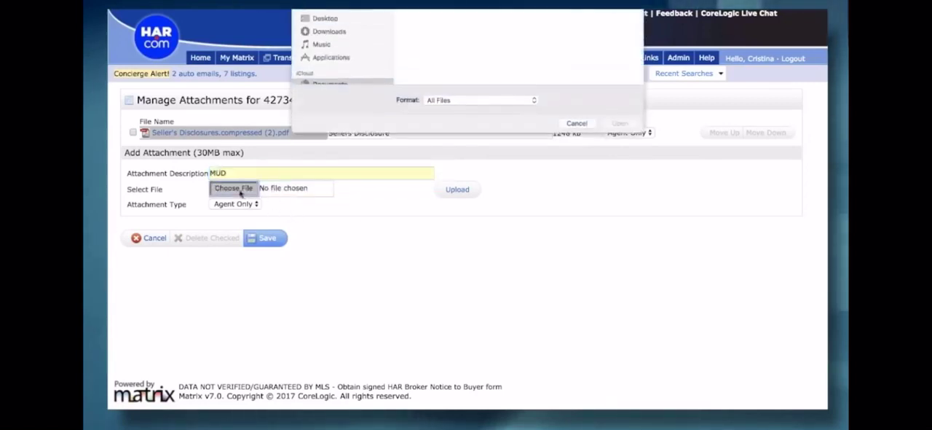
click(577, 129)
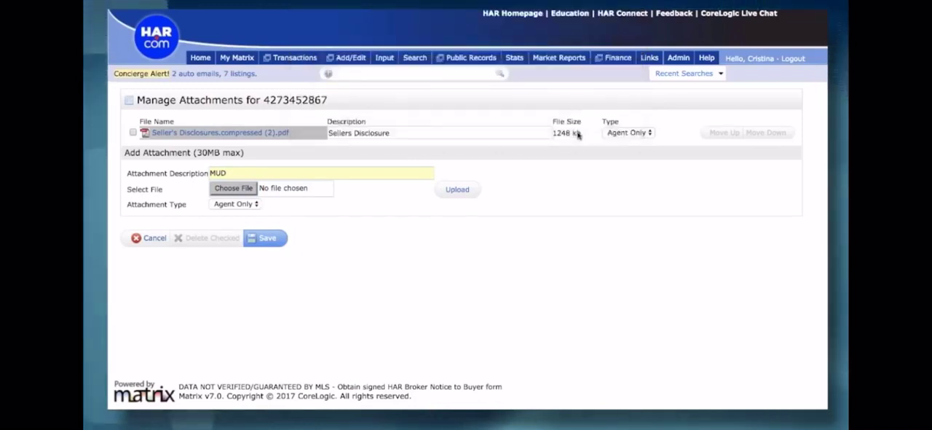
Step: Save the listing's attachments and open the saved listing by its MLS number to review its full details
click(263, 238)
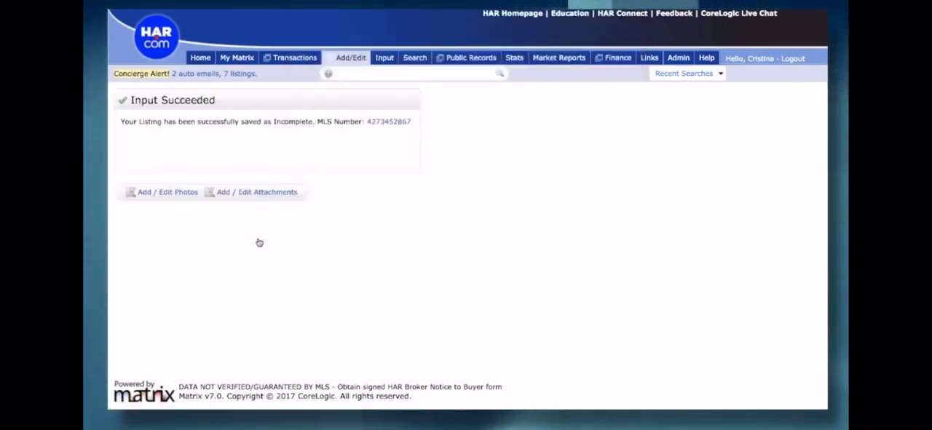
click(378, 123)
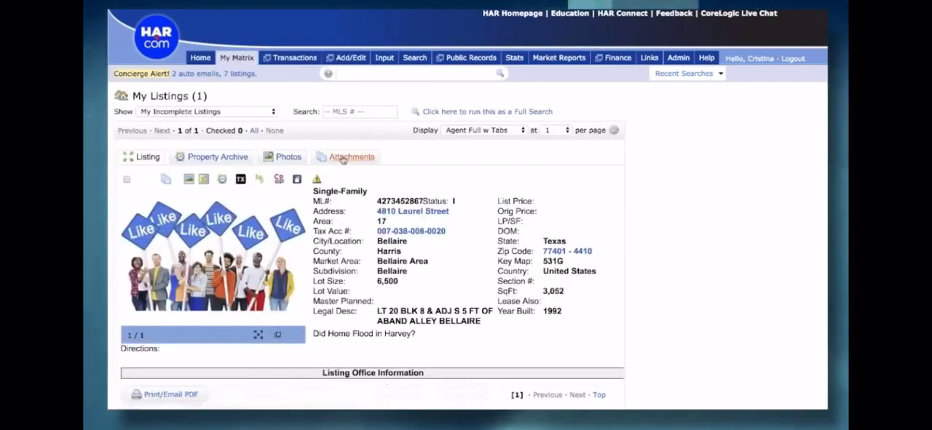
scroll(335, 218, down, 10)
scroll(328, 280, down, 3)
scroll(328, 285, up, 8)
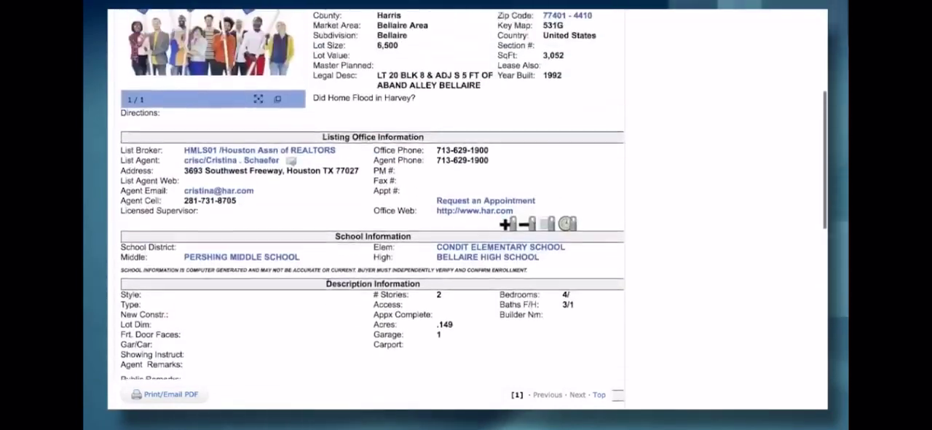
scroll(327, 277, up, 6)
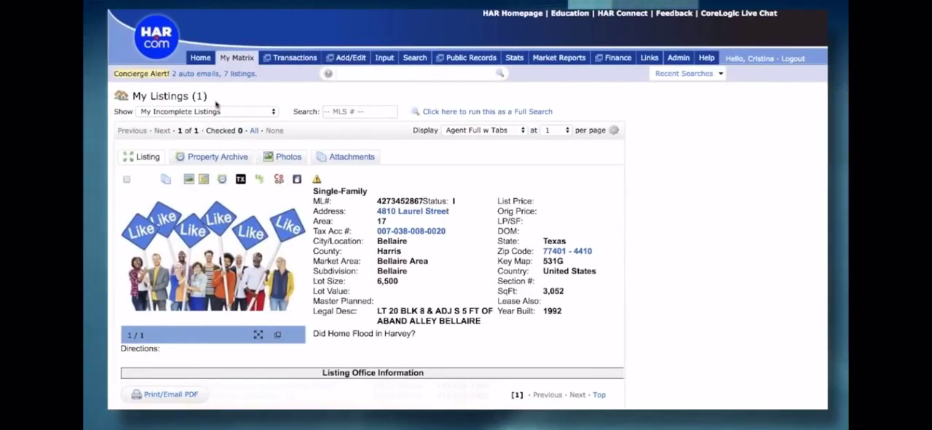
Step: Return to the home page, open Listing Input and select the first existing listing for quick modification
click(200, 59)
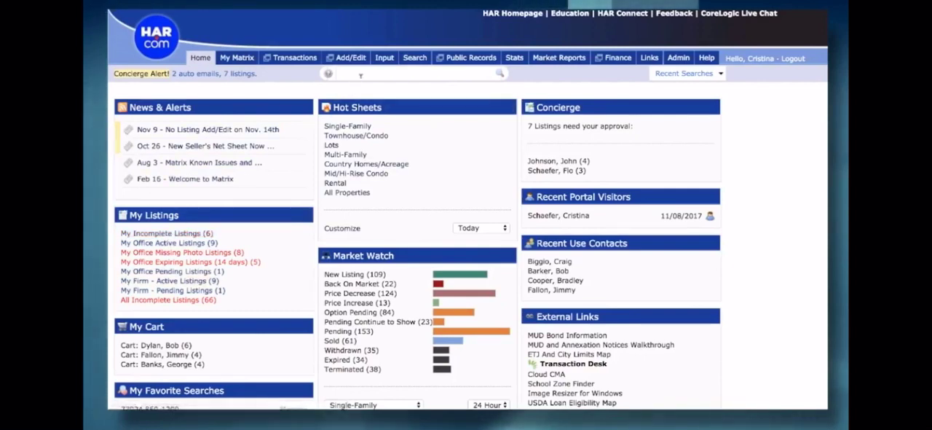
mouse_move(381, 64)
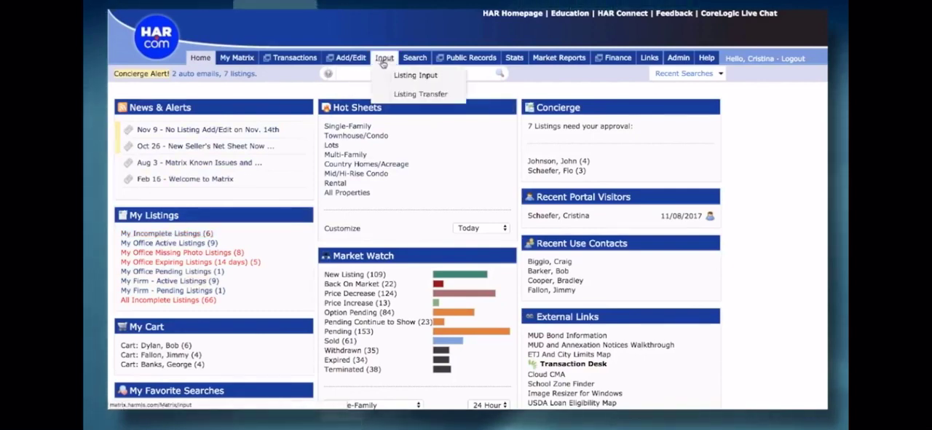
click(401, 80)
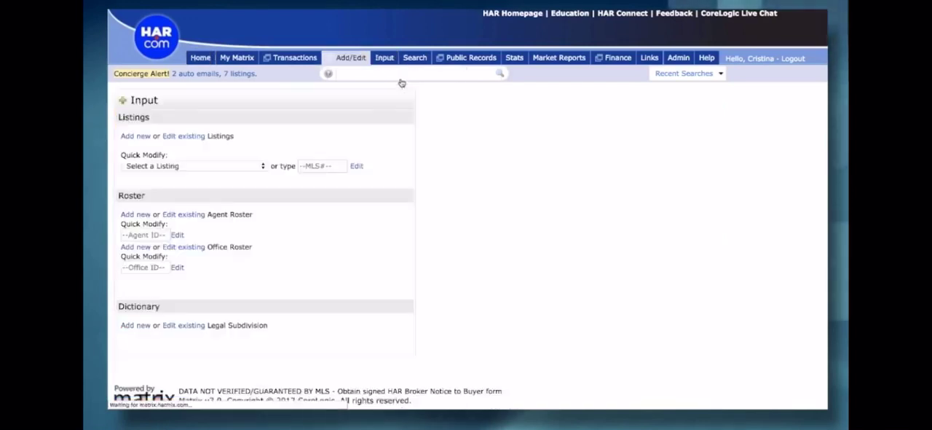
click(190, 166)
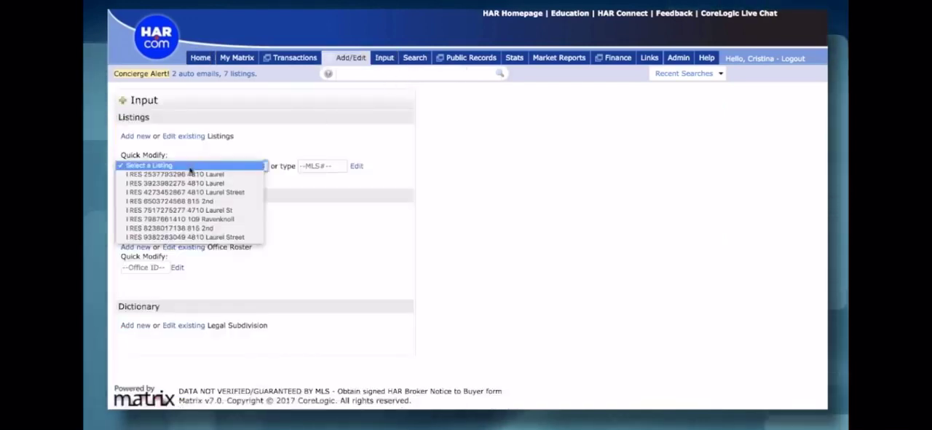
click(197, 175)
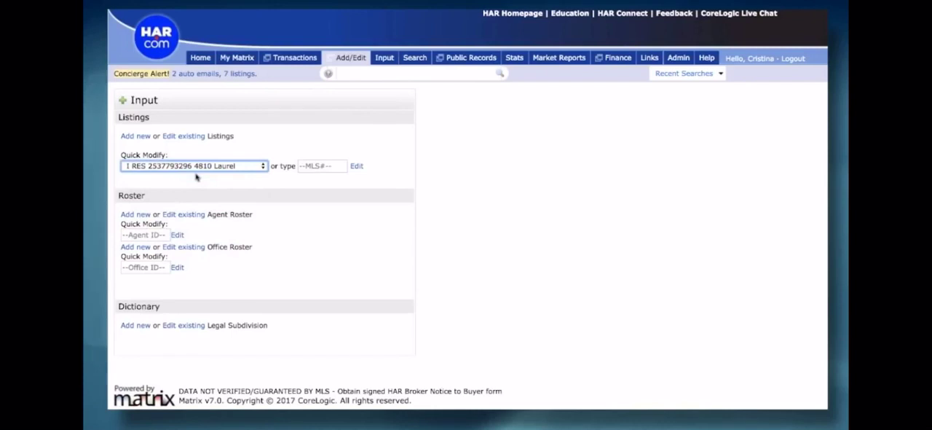